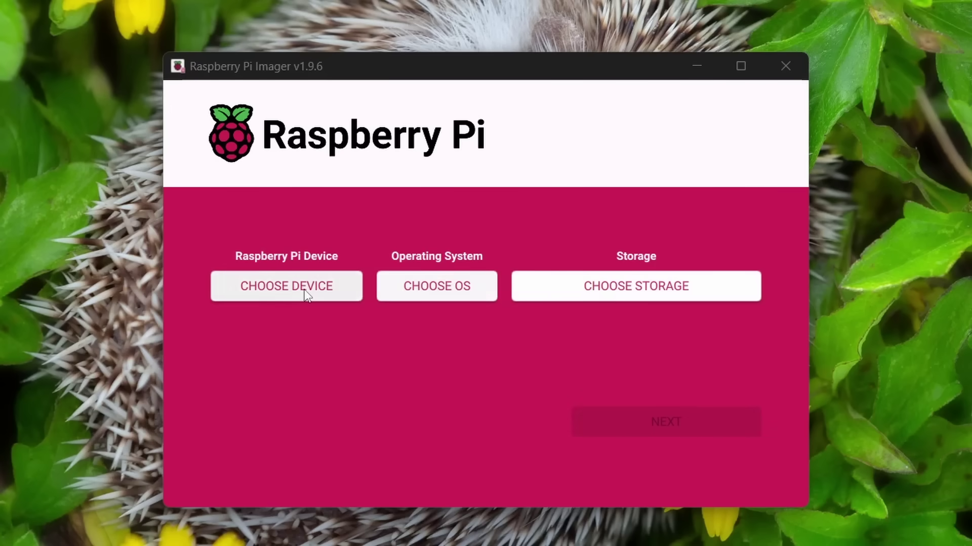
Select Raspberry Pi 5, Raspberry Pi OS (64-bit) and the 31.7 GB USB drive in Imager
click(305, 289)
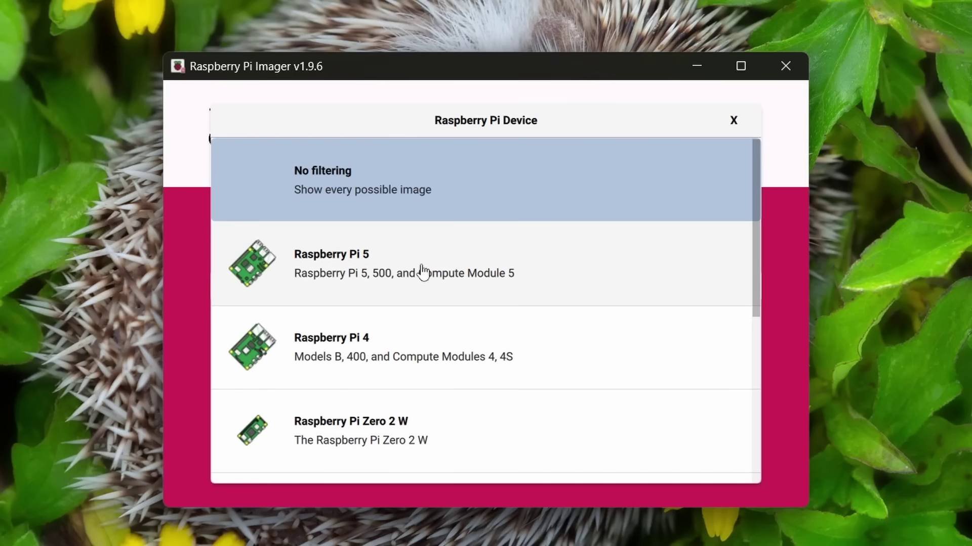
click(424, 273)
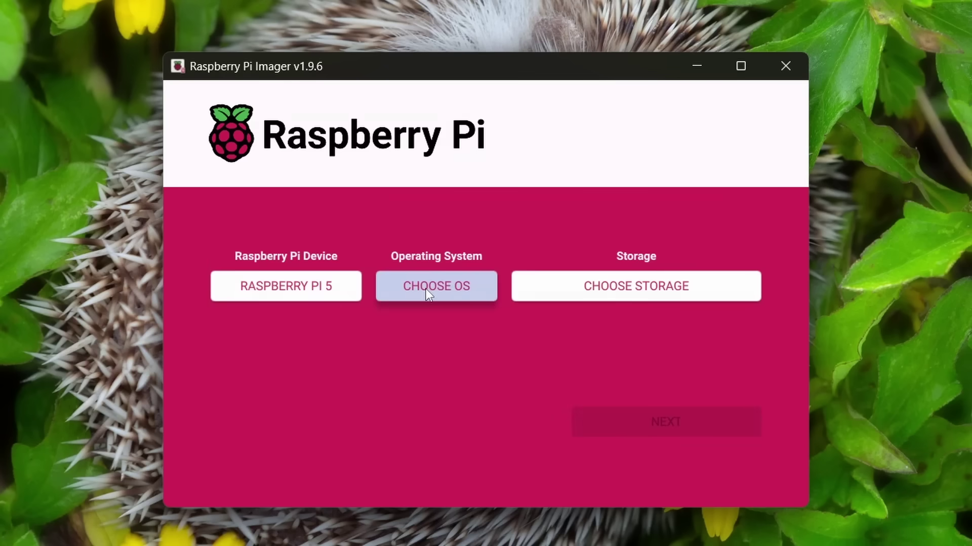
click(426, 289)
click(438, 187)
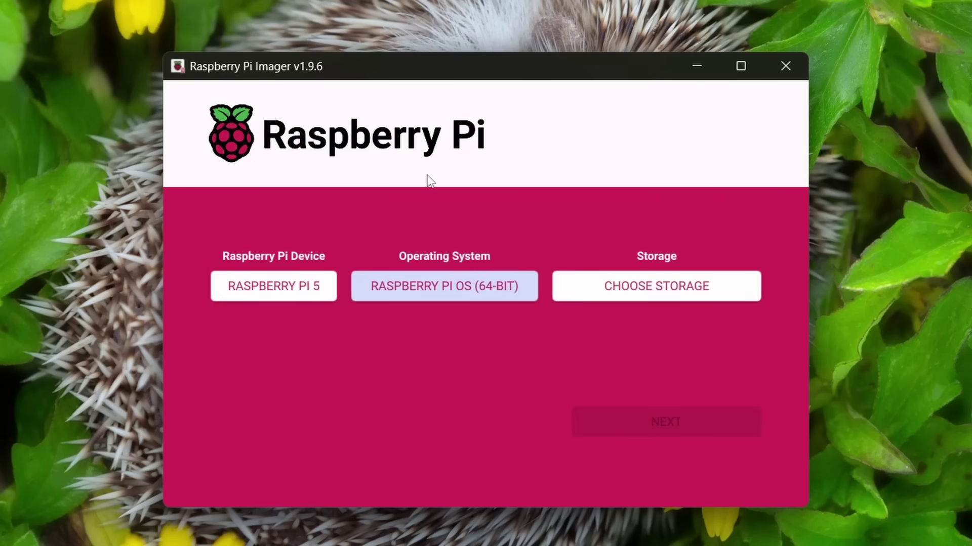
click(627, 283)
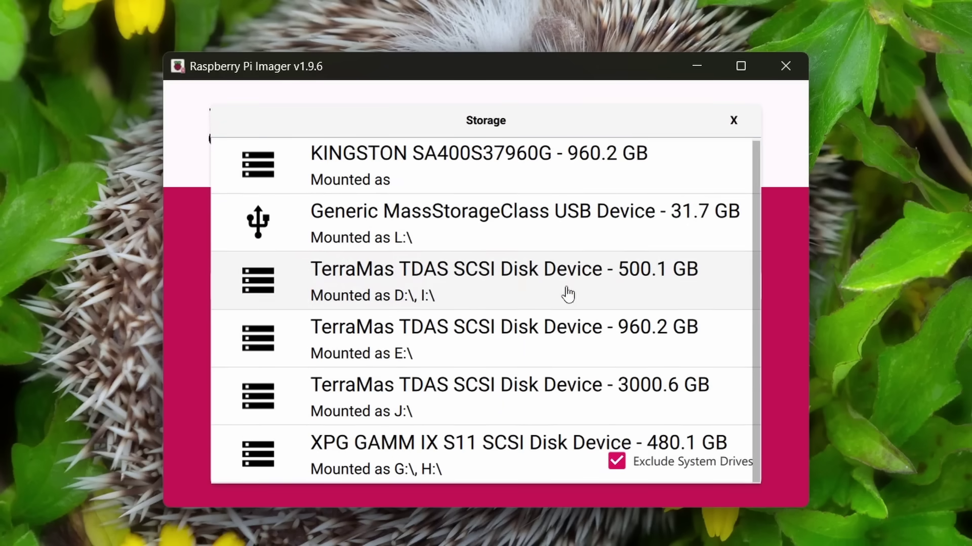
click(481, 241)
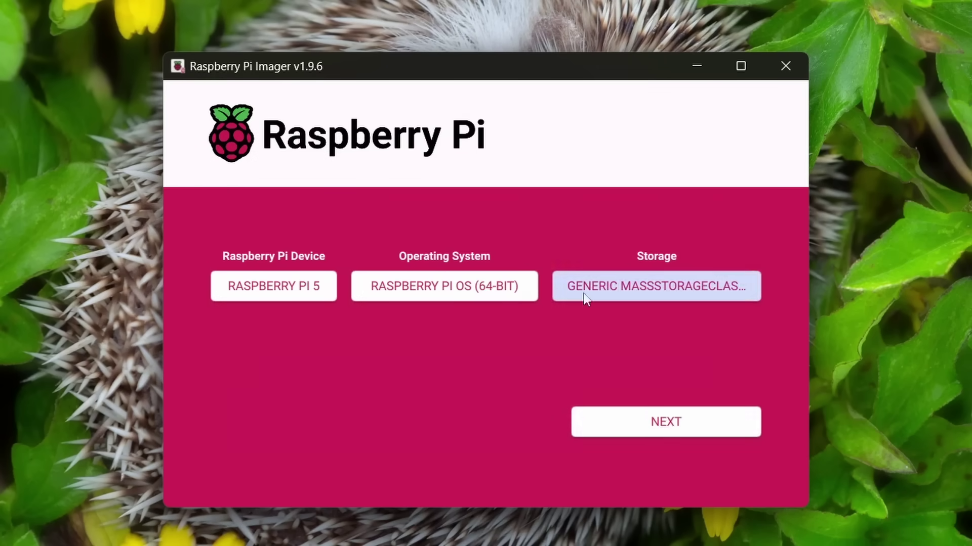
Customise the hostname to pi500, then confirm erasing the USB drive and start writing
click(666, 421)
click(371, 345)
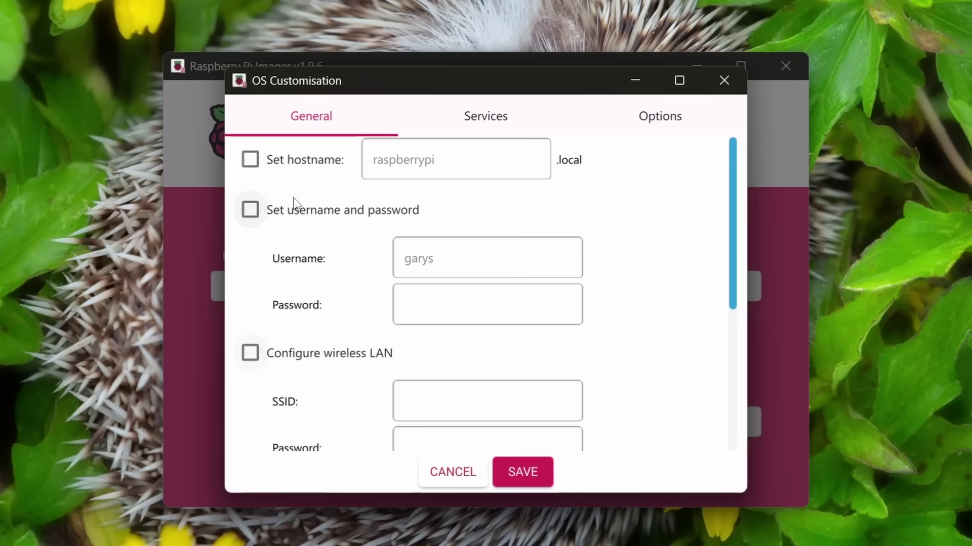
click(250, 159)
drag(447, 159, 337, 161)
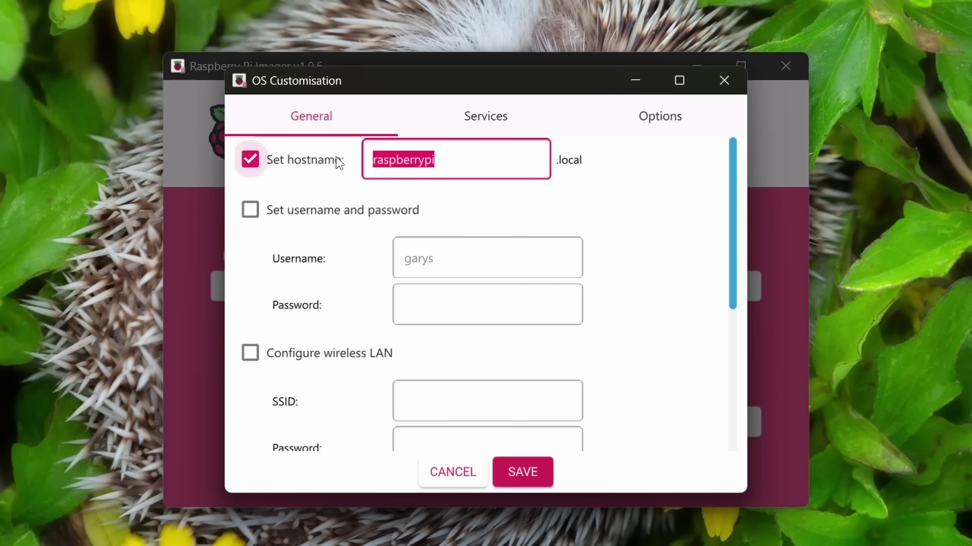
text(pi500)
key(Tab)
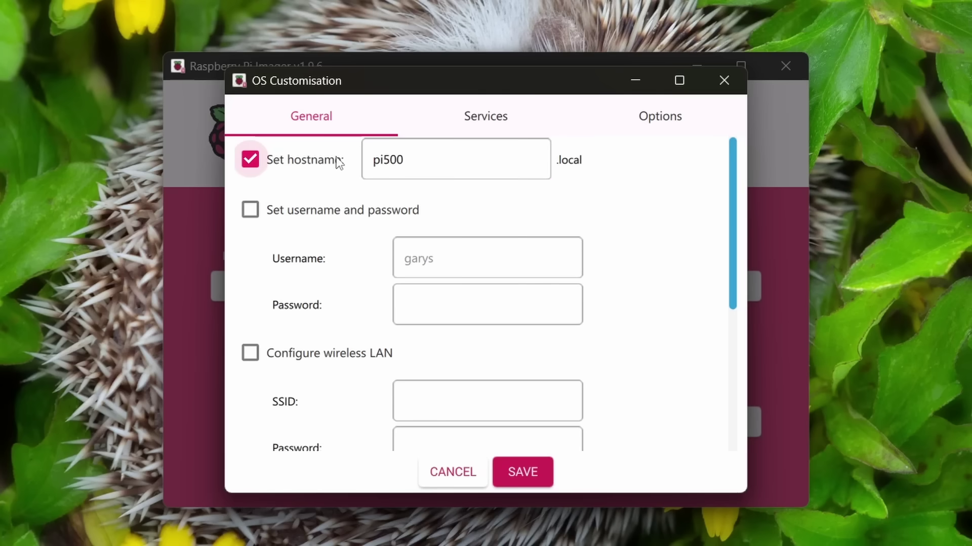
click(522, 472)
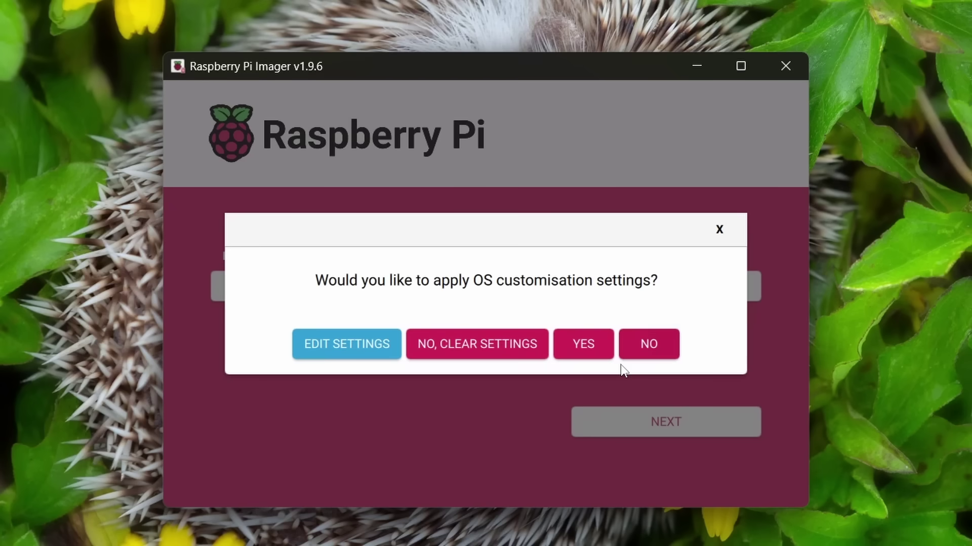
click(582, 348)
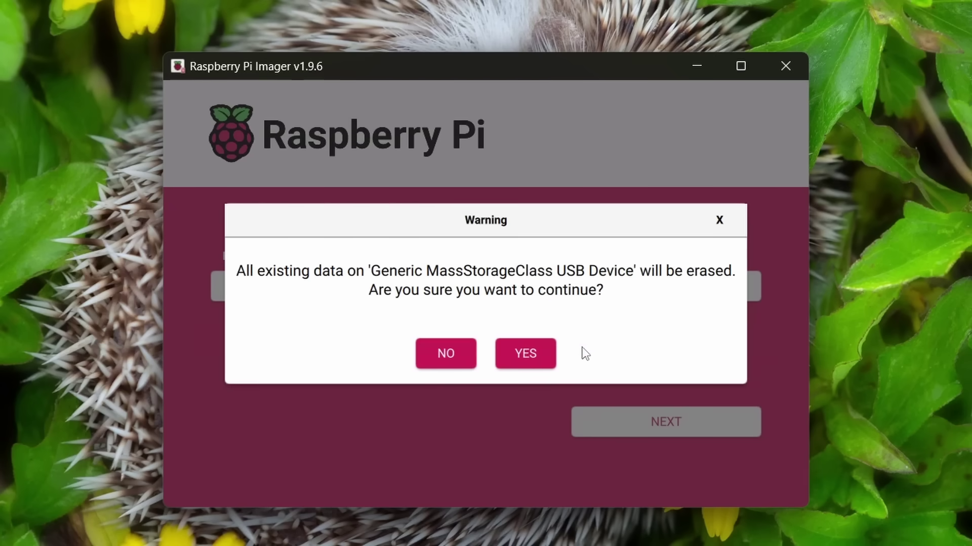
click(526, 353)
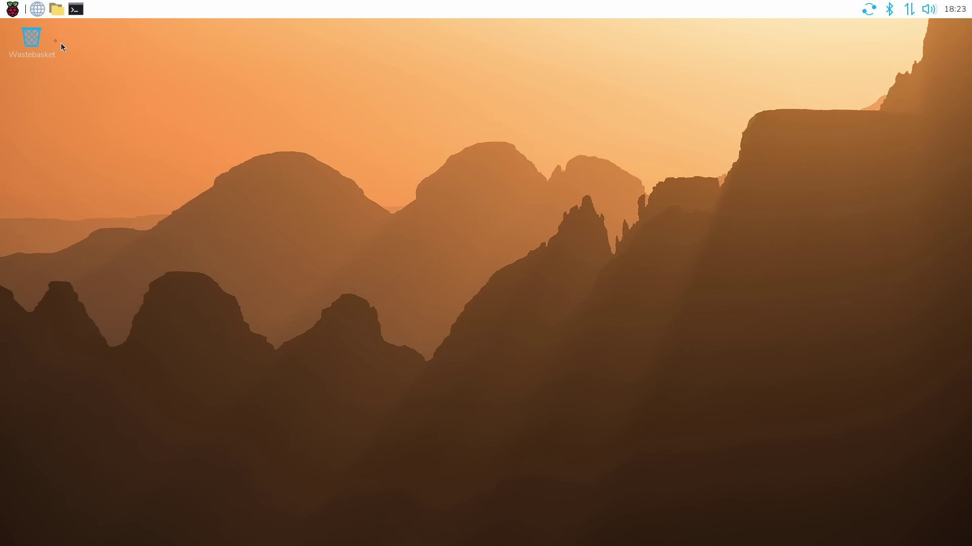
click(15, 17)
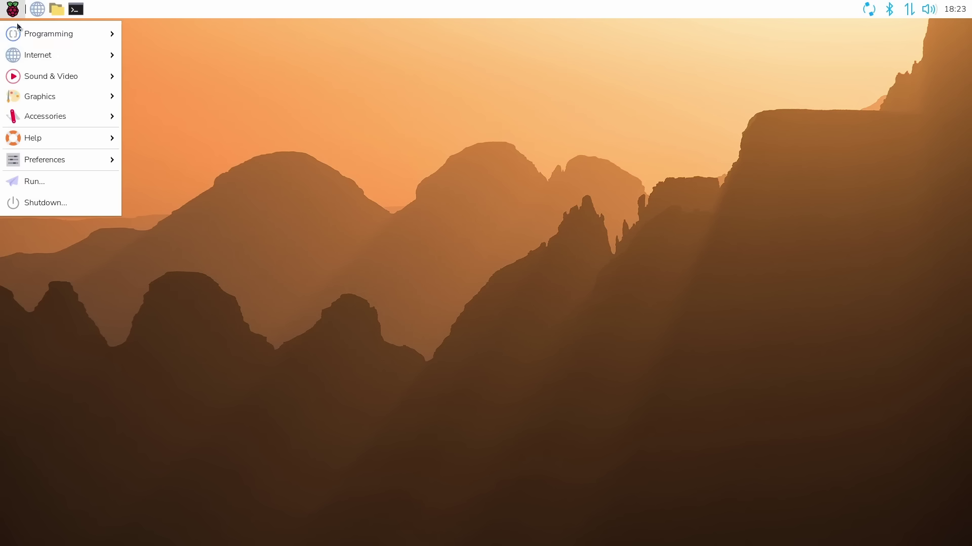
mouse_move(31, 39)
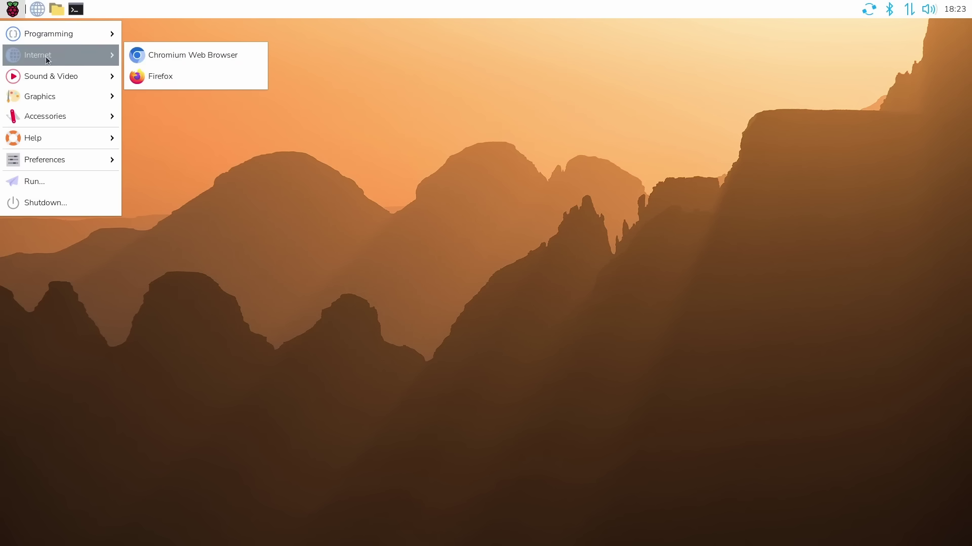
mouse_move(49, 77)
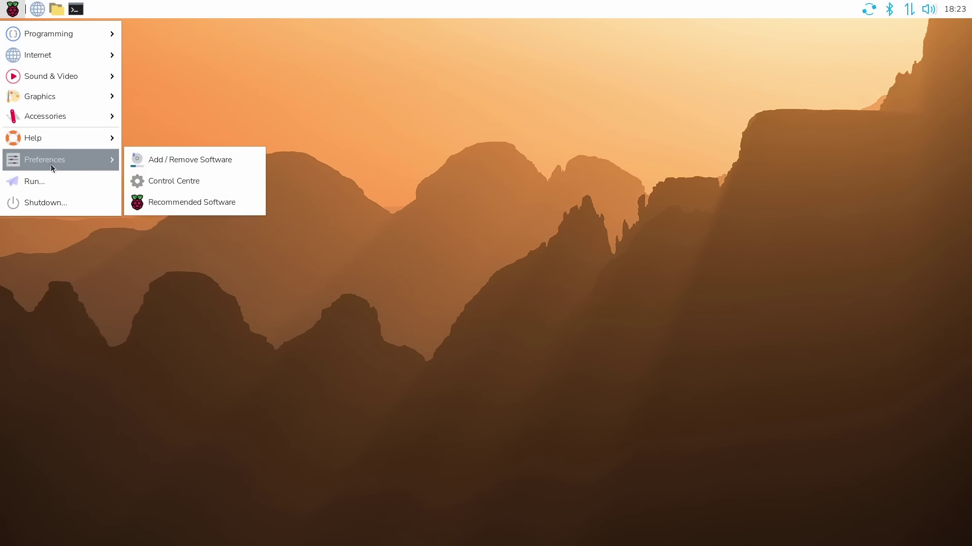
click(74, 10)
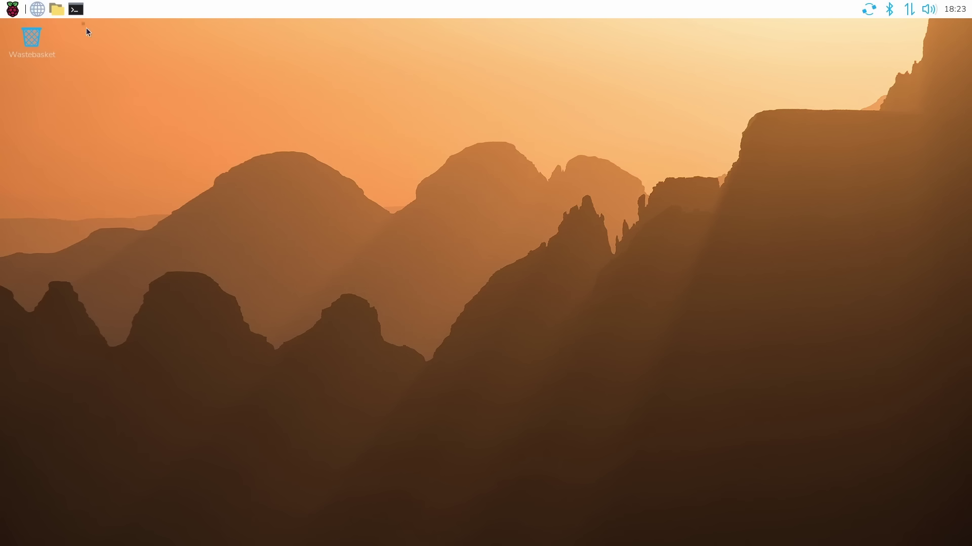
click(75, 14)
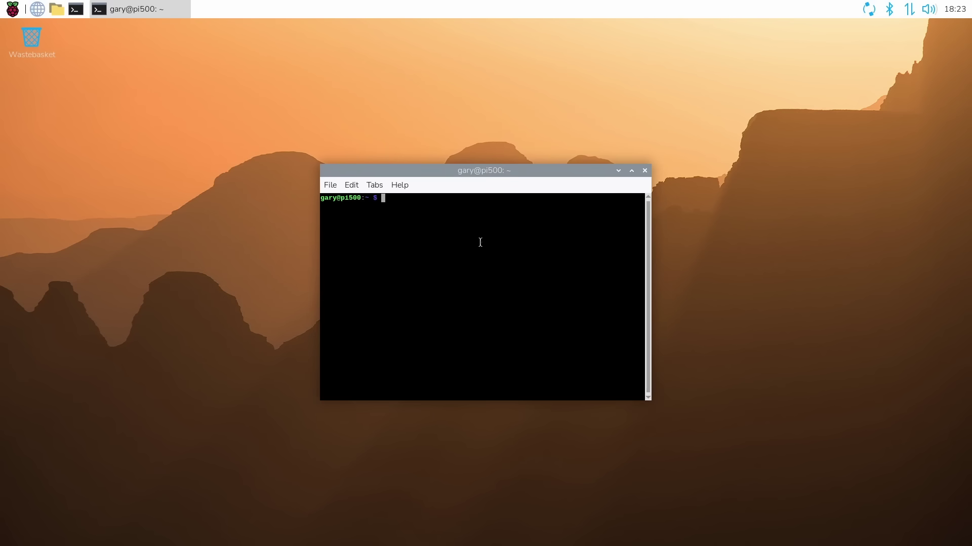
key(ctrl+plus)
key(ctrl+plus)
key(ctrl+plus)
key(ctrl+plus)
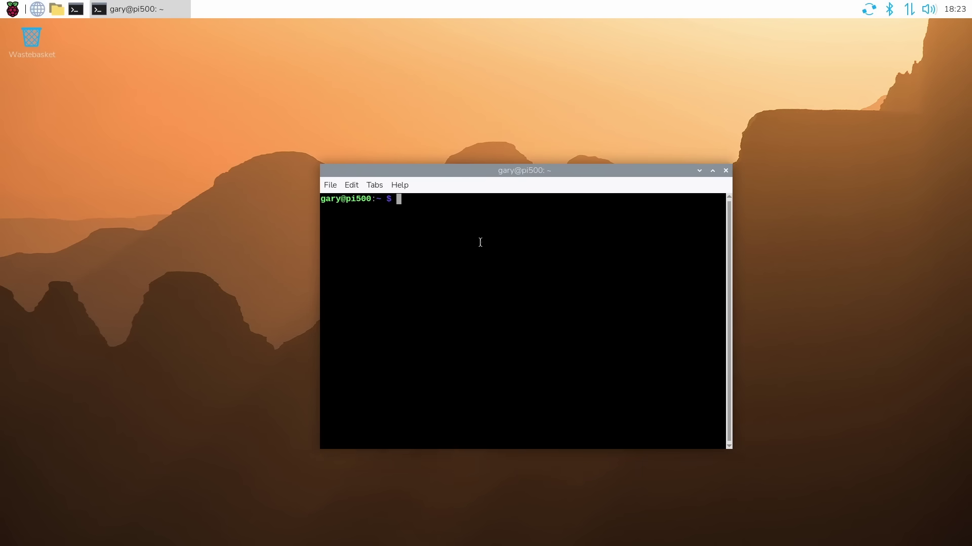
text(uname -a)
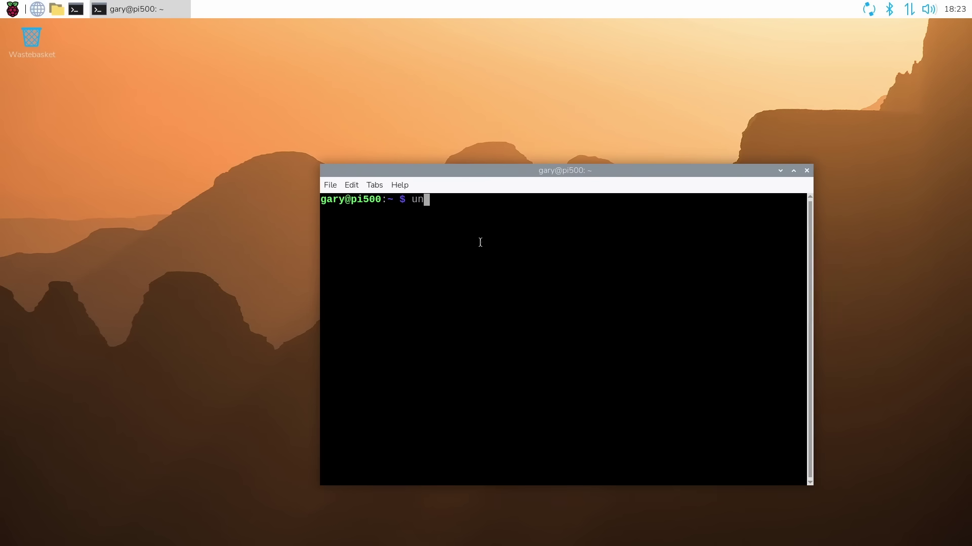
key(Return)
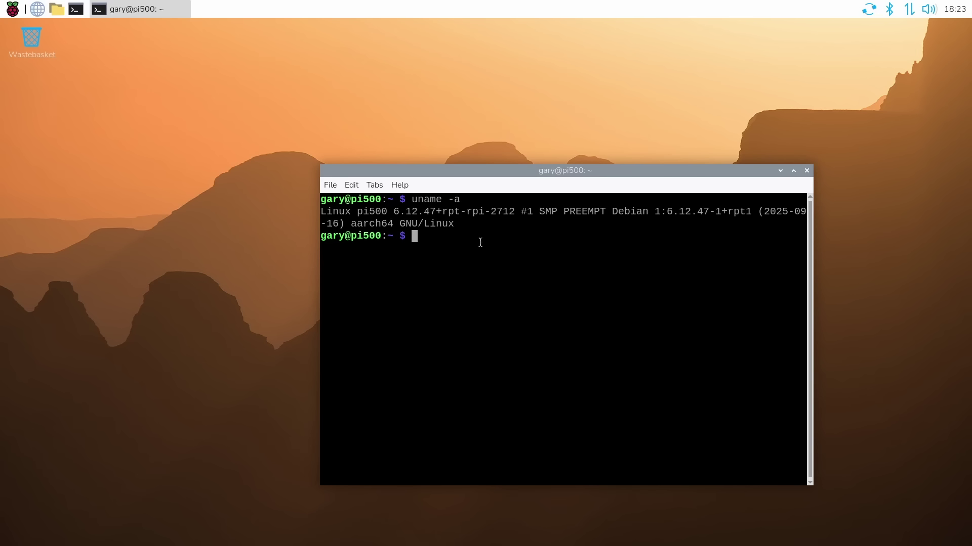
key(ctrl+d)
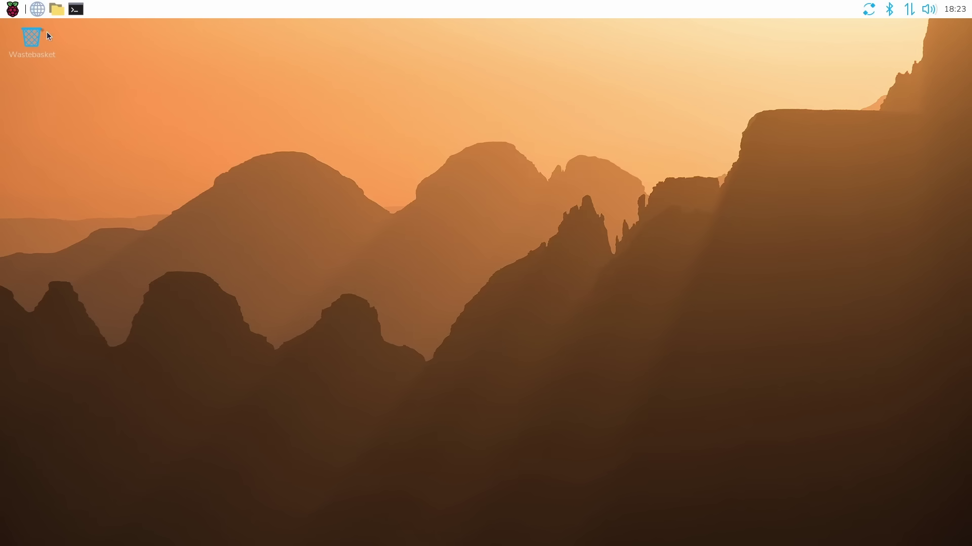
Launch Control Centre from the applications menu and show its Desktop settings
click(13, 9)
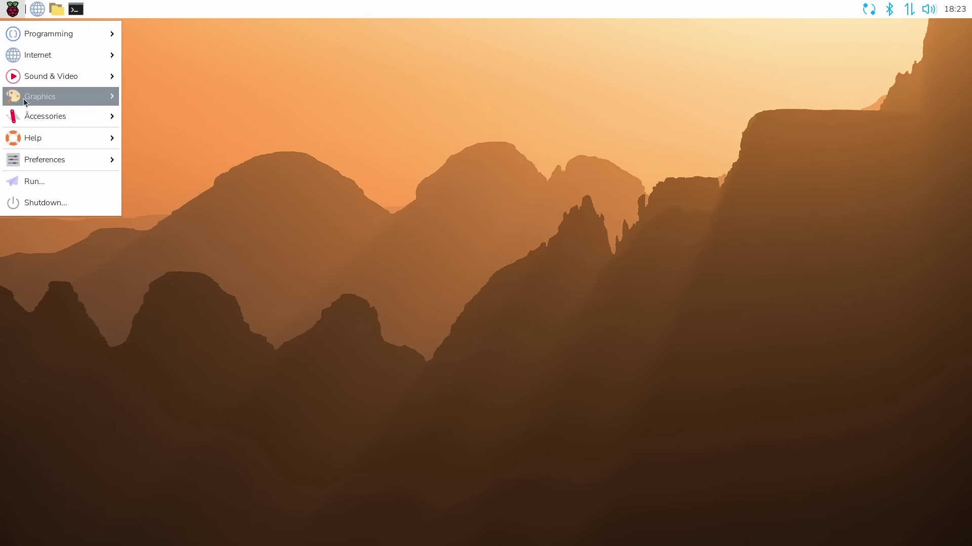
mouse_move(46, 160)
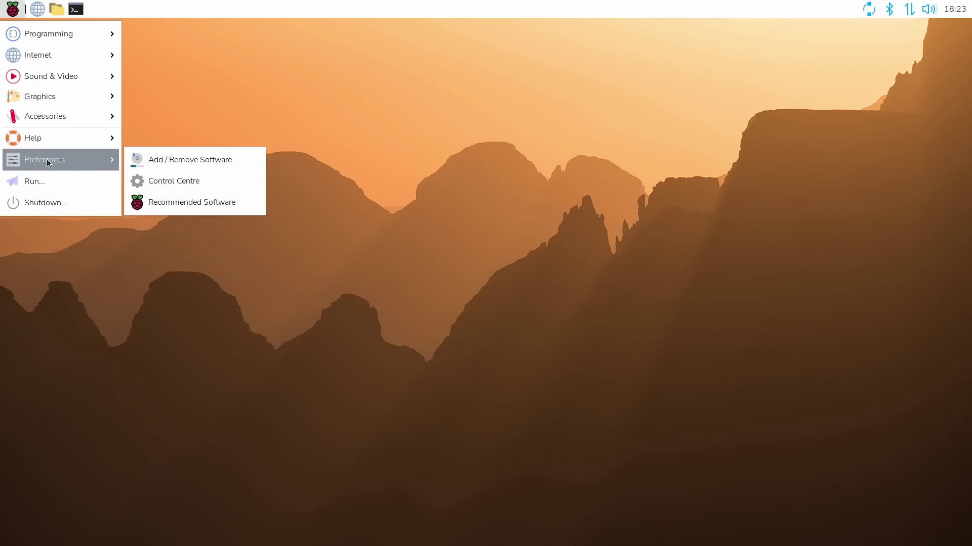
click(193, 183)
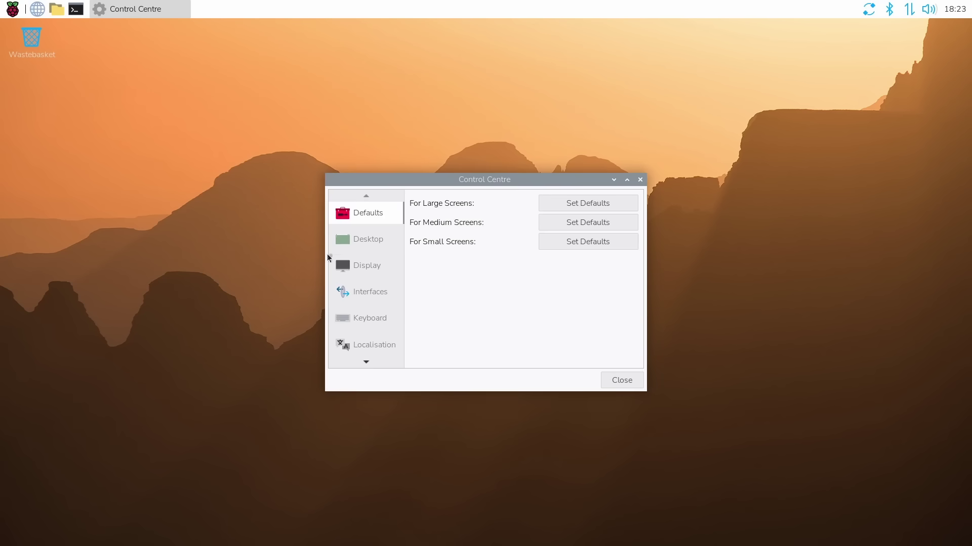
click(374, 238)
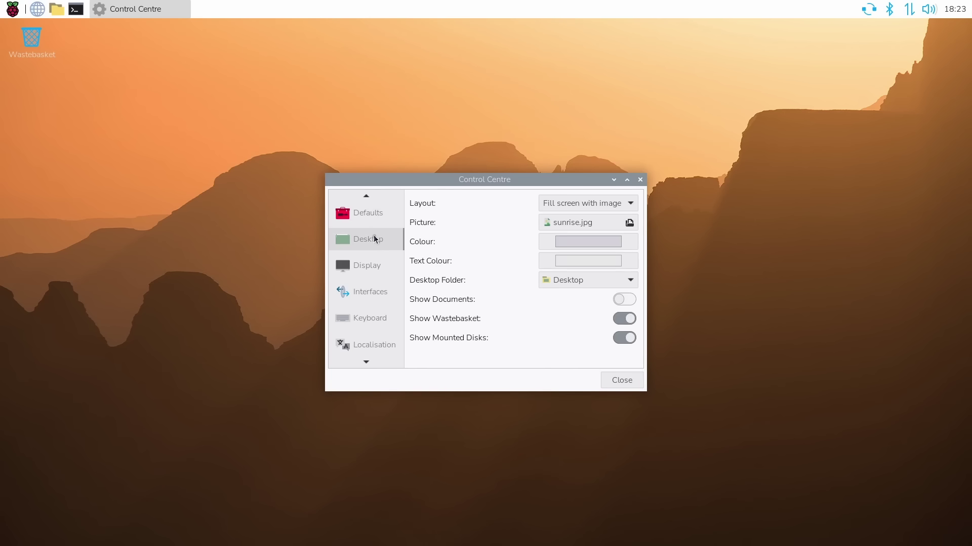
Try ridges.jpg as the wallpaper, then switch it to sunrise.jpg
click(584, 223)
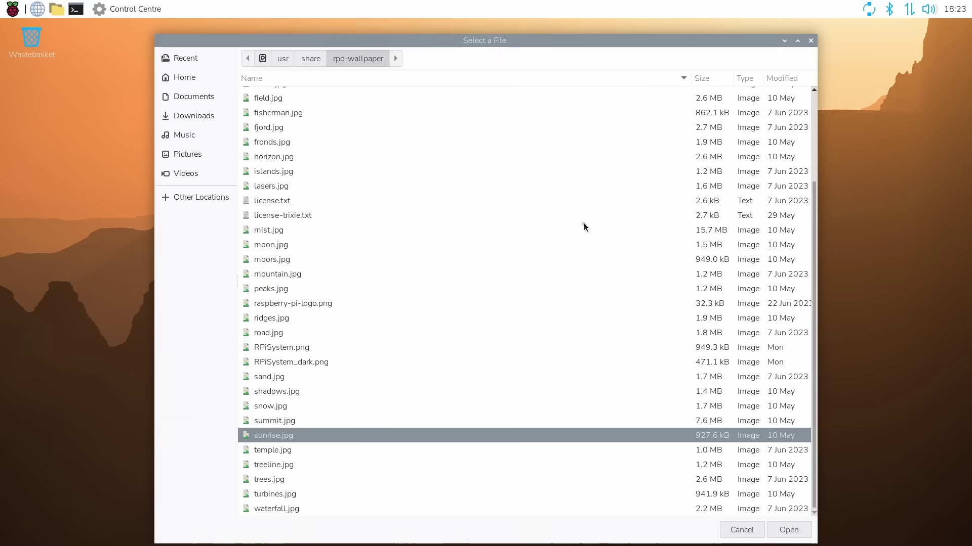
click(269, 320)
double_click(269, 322)
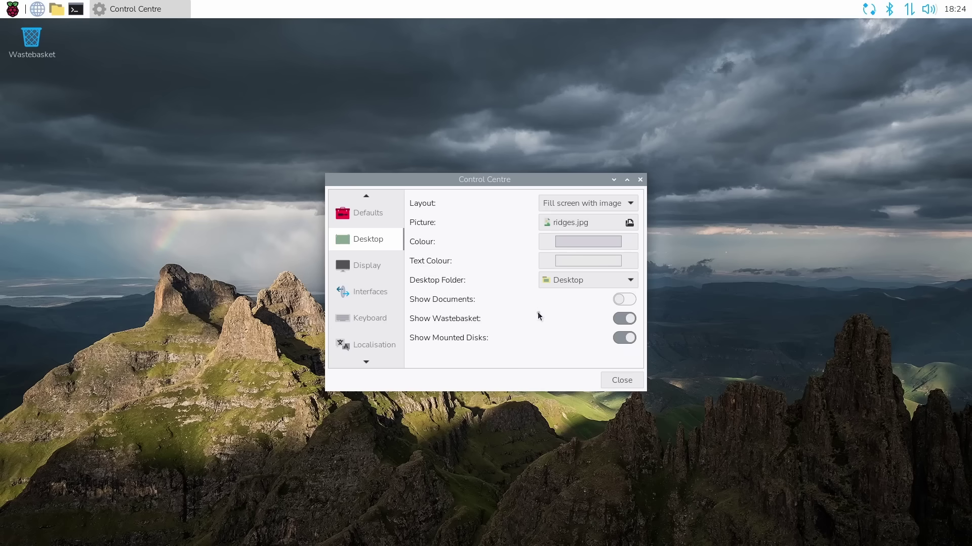
click(581, 223)
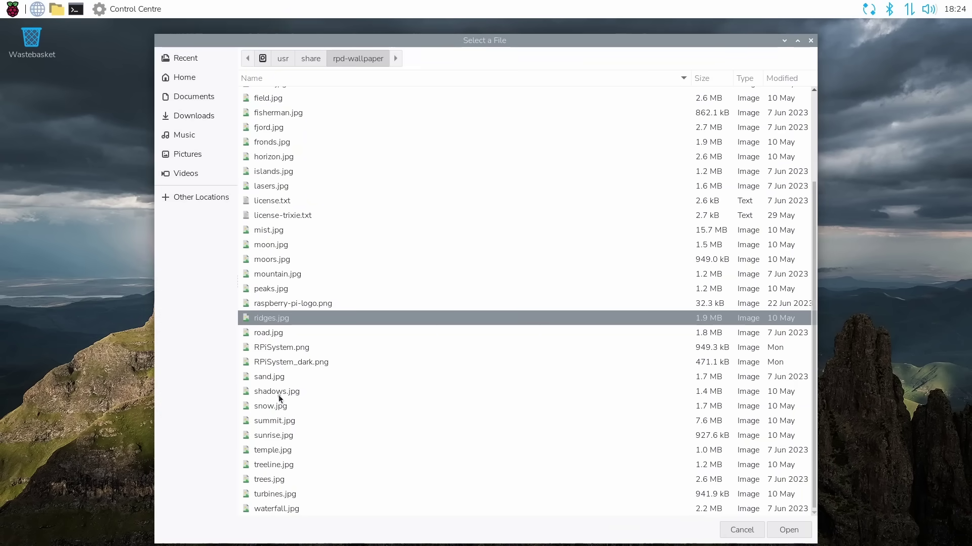
double_click(274, 436)
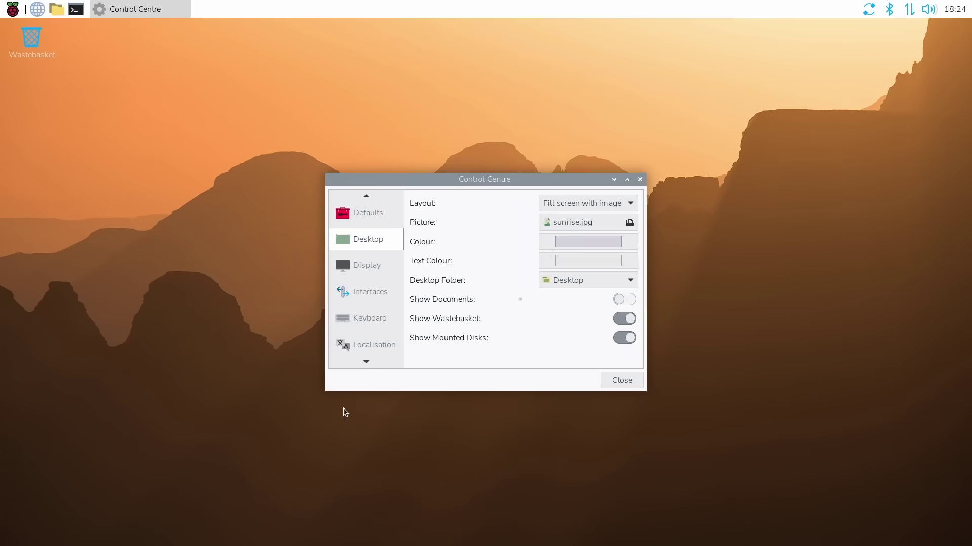
Browse the Display, Interfaces, Keyboard, Localisation, Mouse, Performance, Printers, Screens and Taskbar pages
click(371, 273)
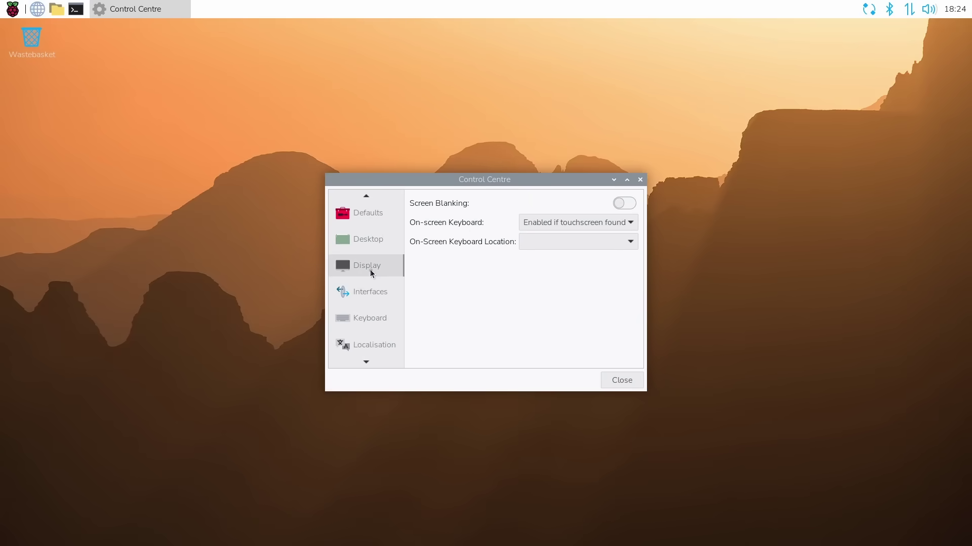
click(371, 291)
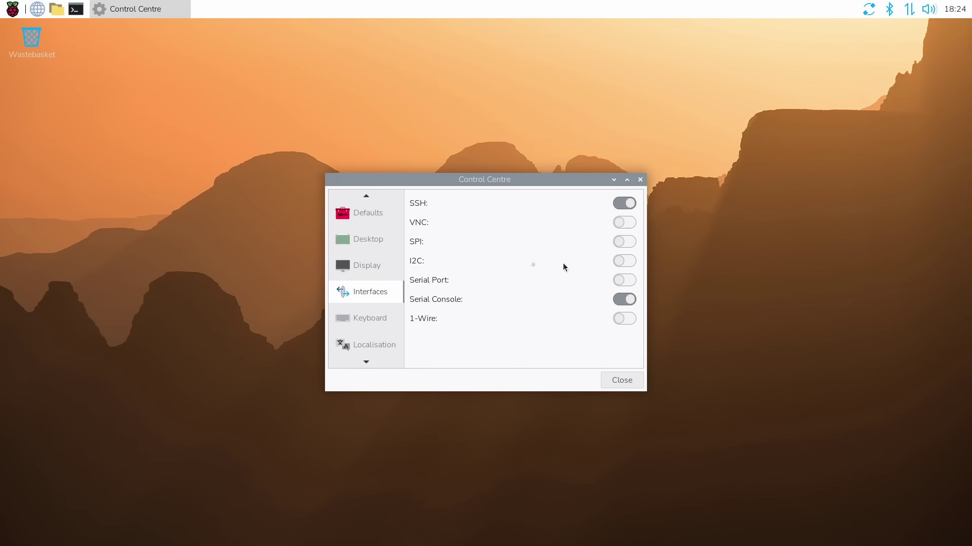
click(372, 317)
click(379, 338)
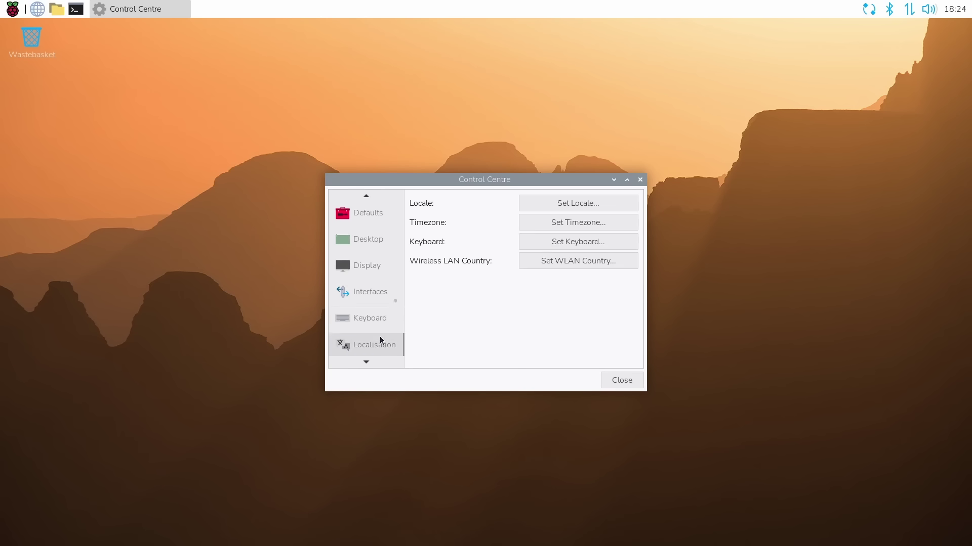
scroll(387, 313, down, 2)
scroll(394, 285, down, 2)
click(375, 265)
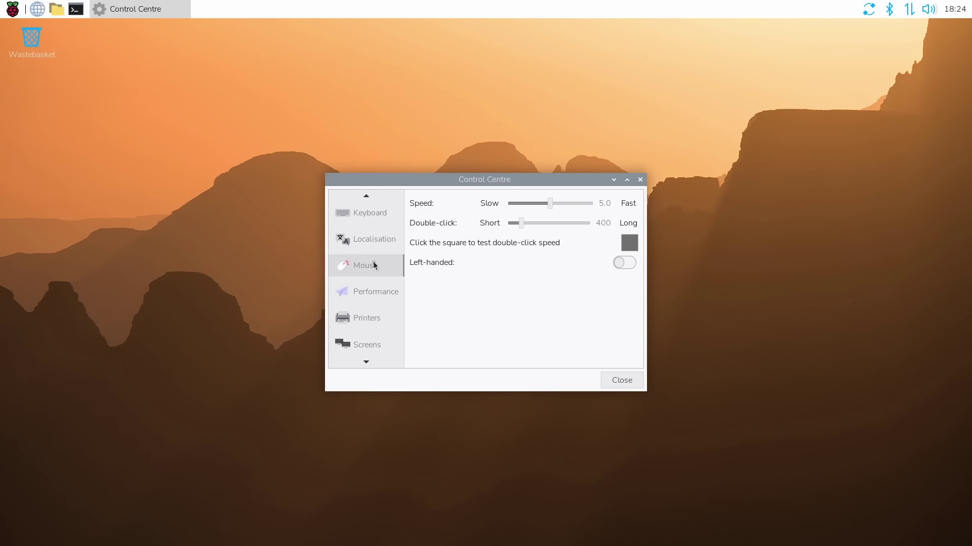
click(371, 292)
click(363, 317)
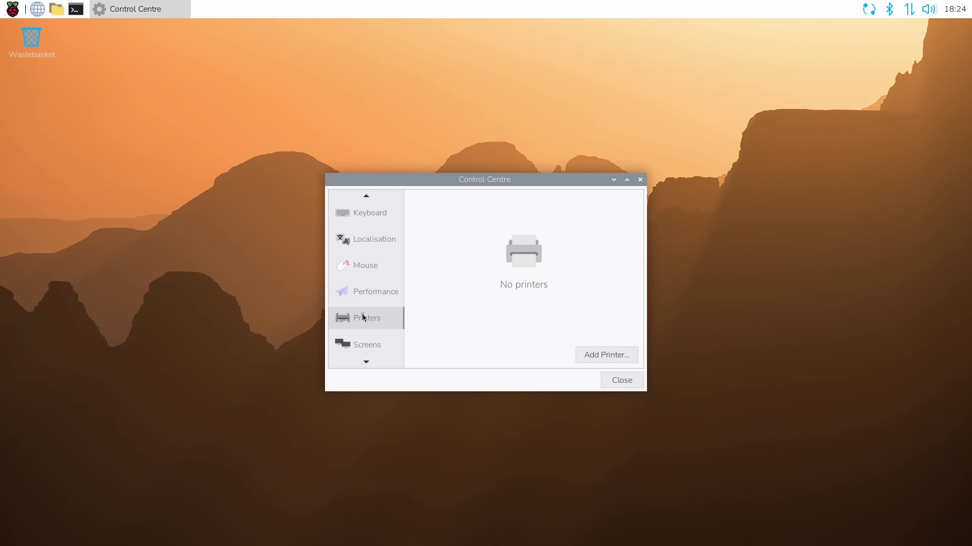
click(364, 344)
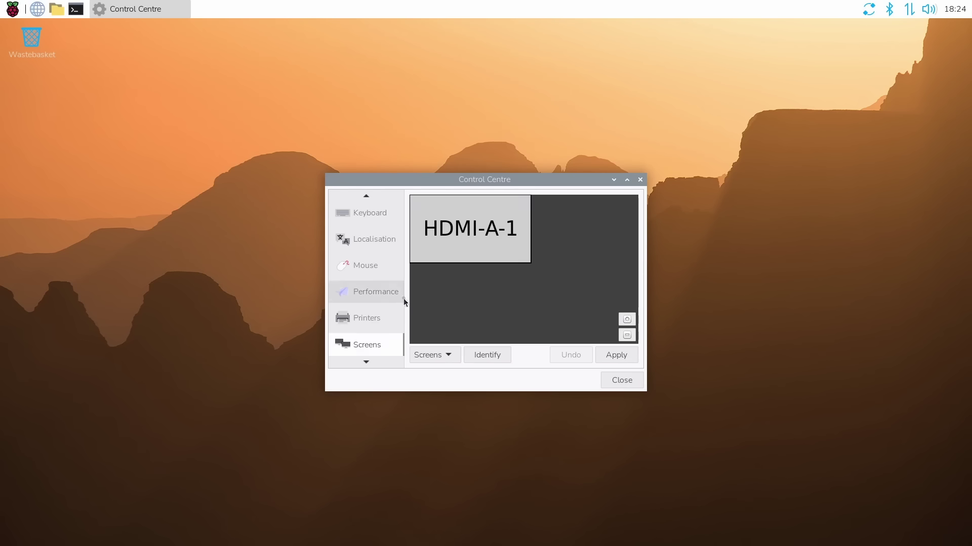
scroll(387, 301, down, 3)
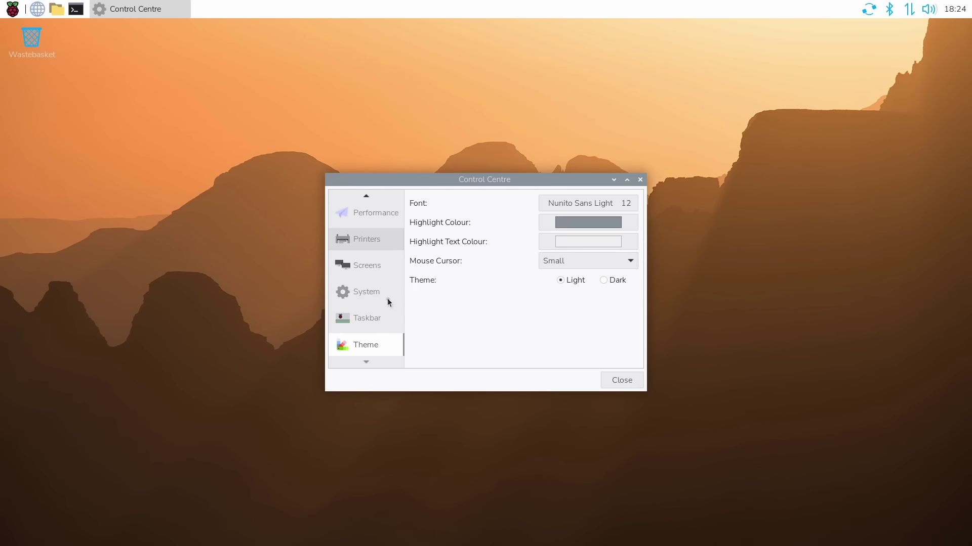
click(370, 321)
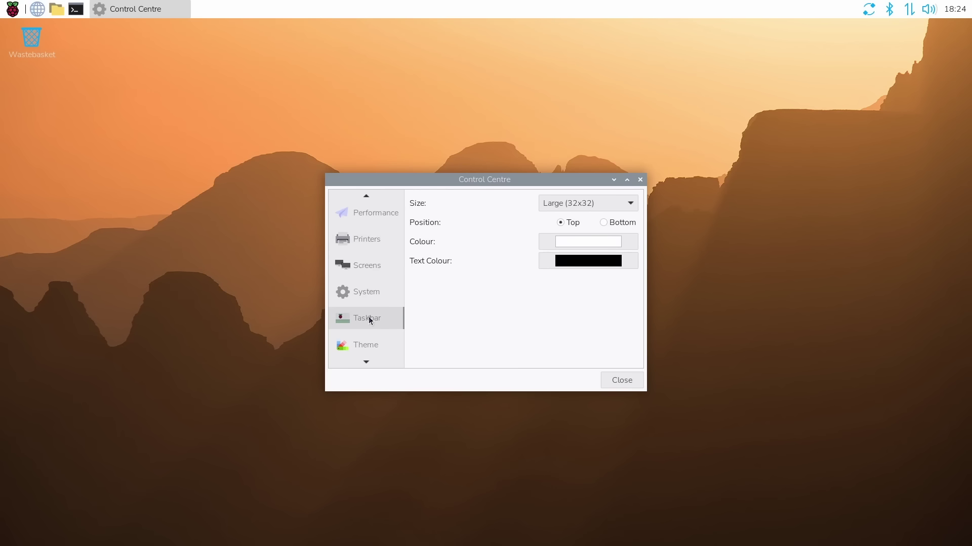
Set the Theme to Dark and close Control Centre
click(376, 341)
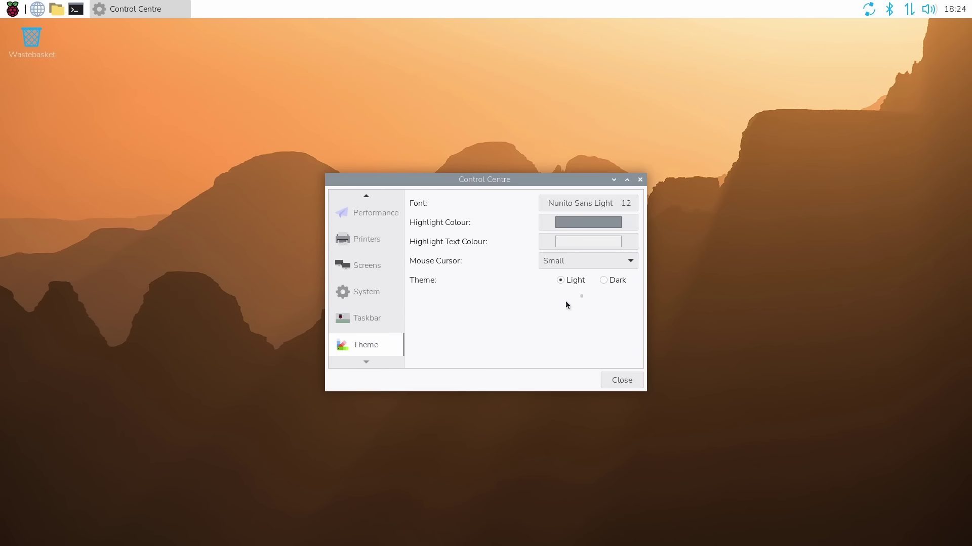
click(603, 283)
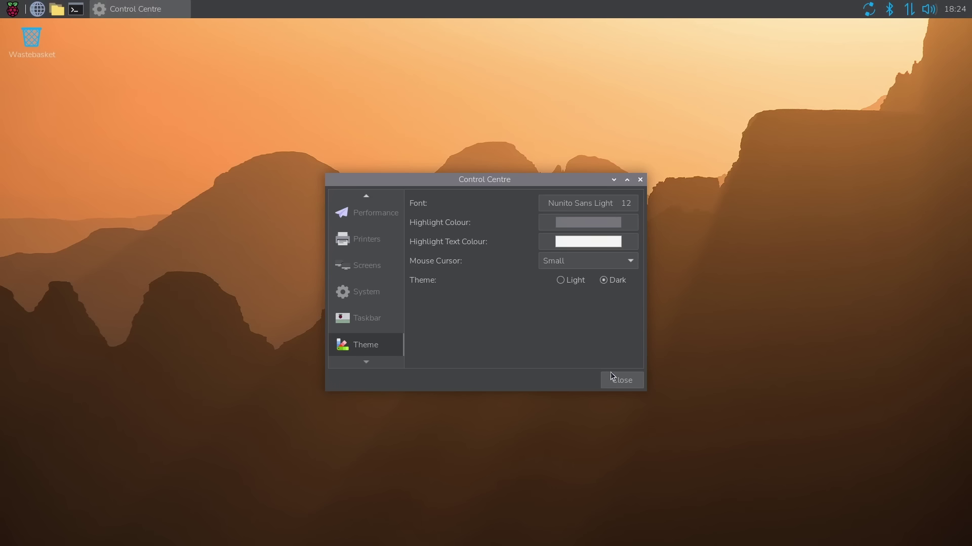
click(613, 379)
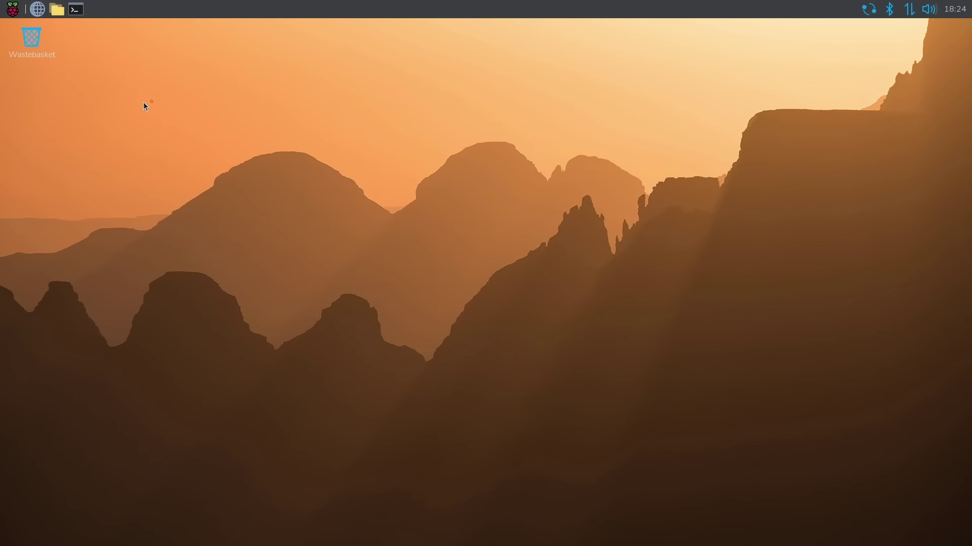
Preview the apps in each Raspberry Pi menu category, then dismiss the menu
click(13, 9)
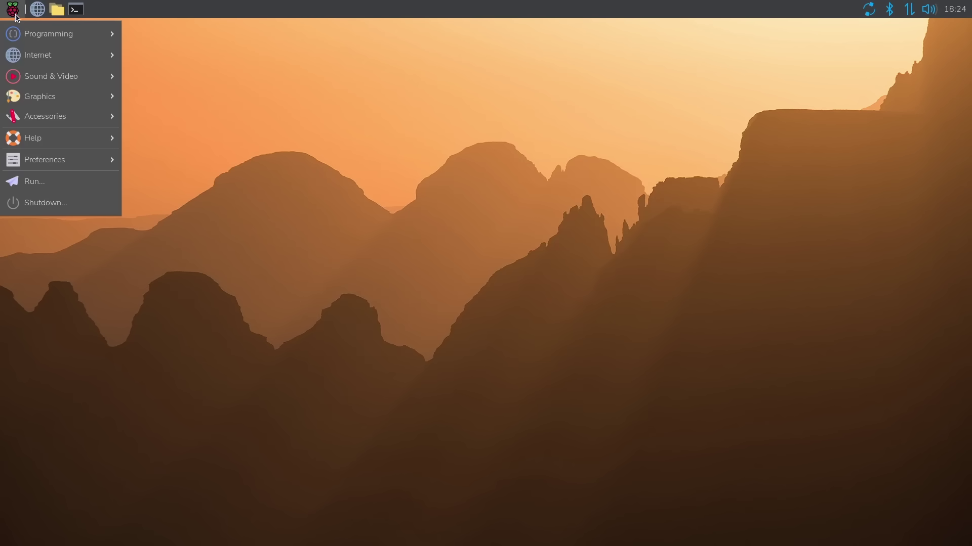
mouse_move(29, 42)
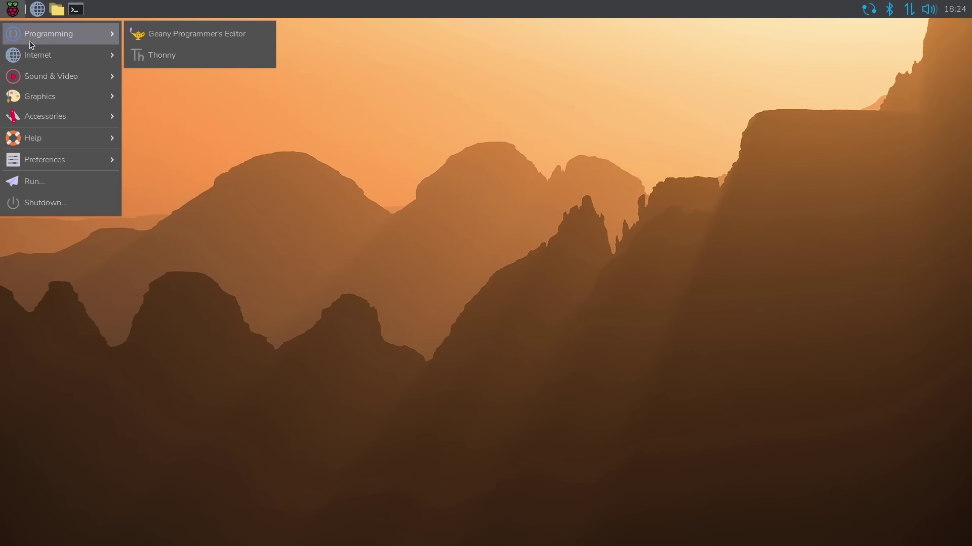
mouse_move(37, 57)
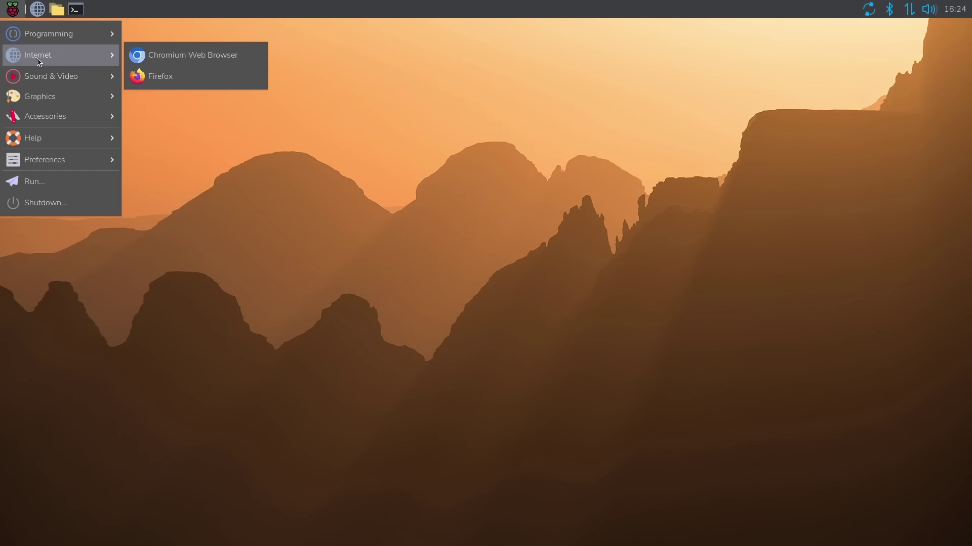
mouse_move(44, 78)
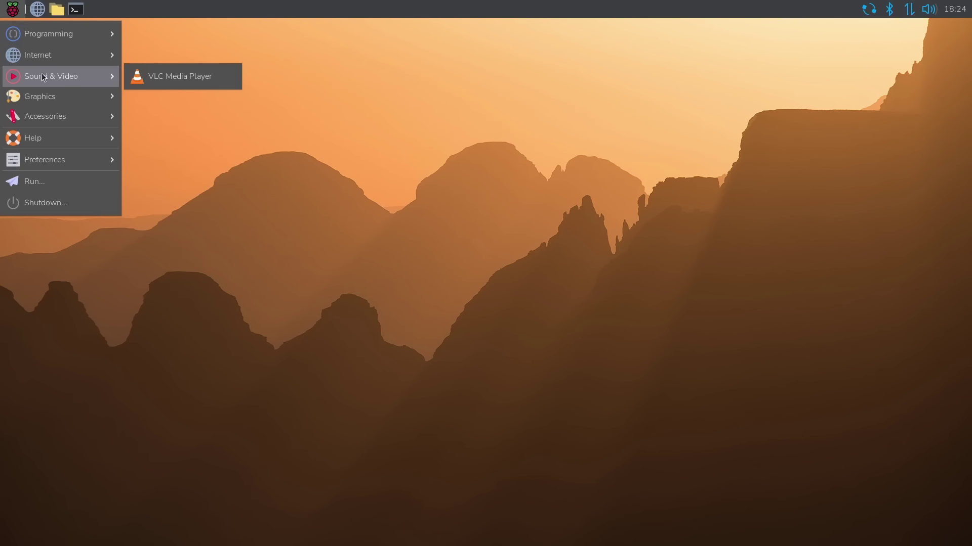
mouse_move(46, 96)
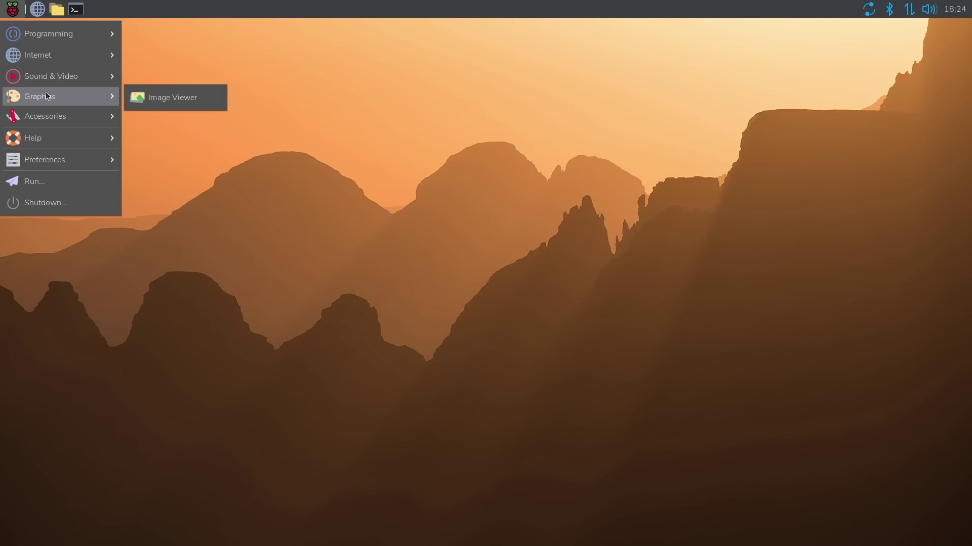
mouse_move(47, 116)
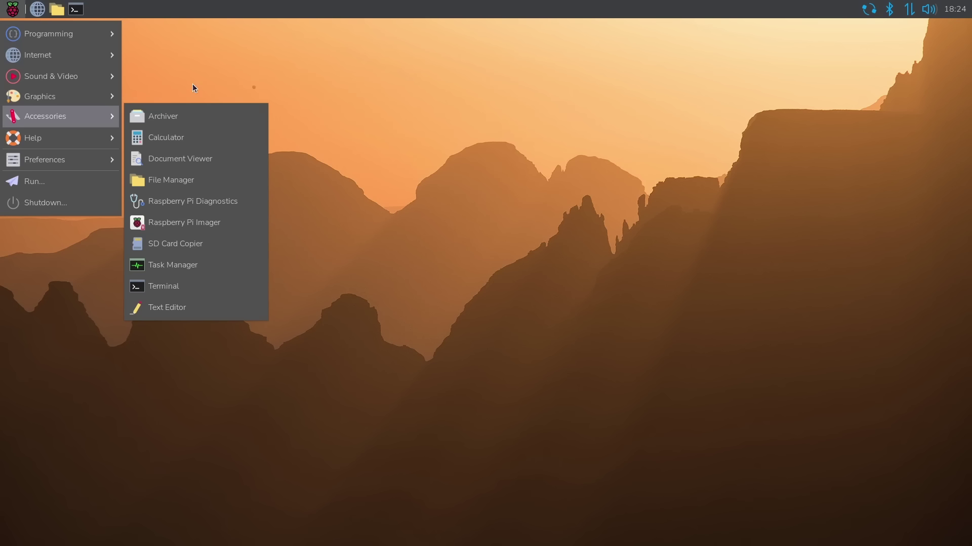
click(351, 81)
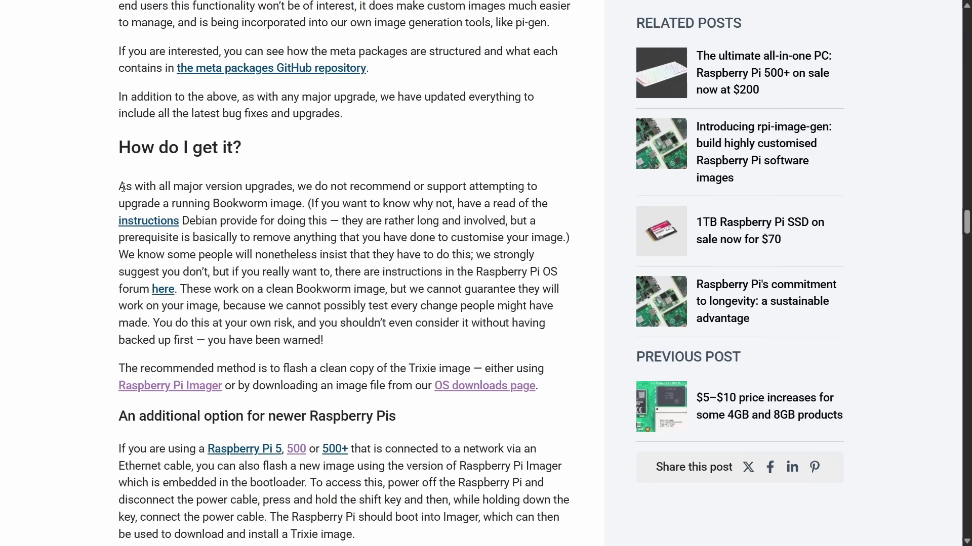
Highlight the first sentence under How do I get it? and the phrase we strongly suggest you don't
drag(119, 187, 475, 168)
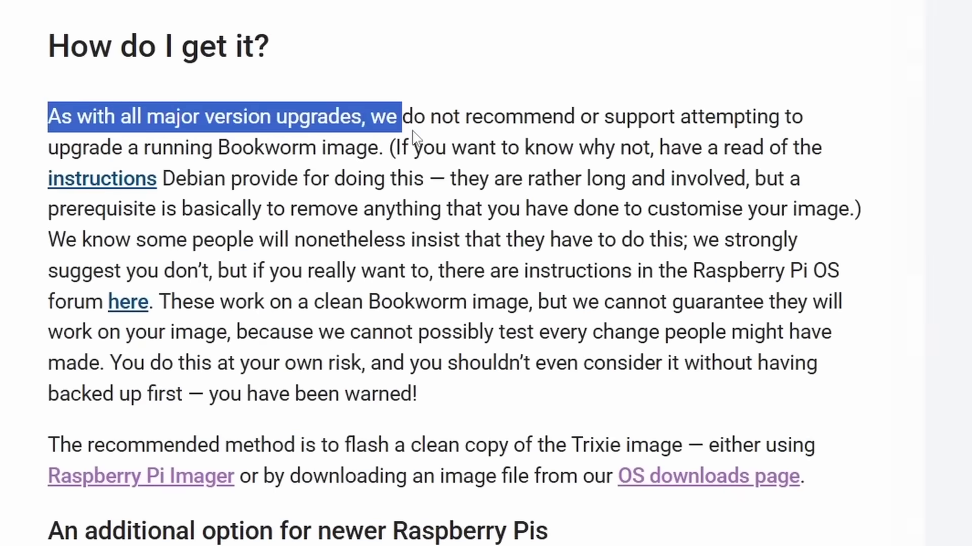
drag(631, 107, 402, 151)
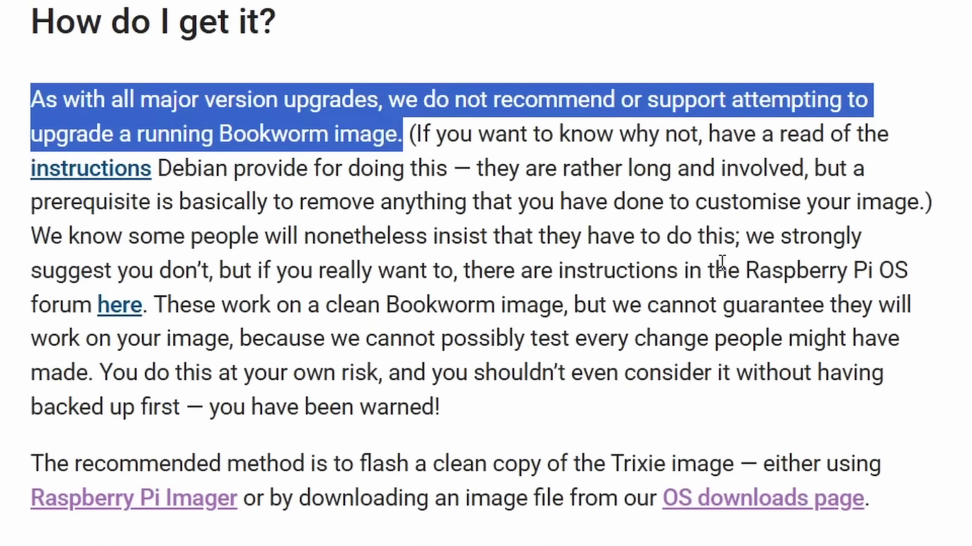
drag(746, 238, 209, 272)
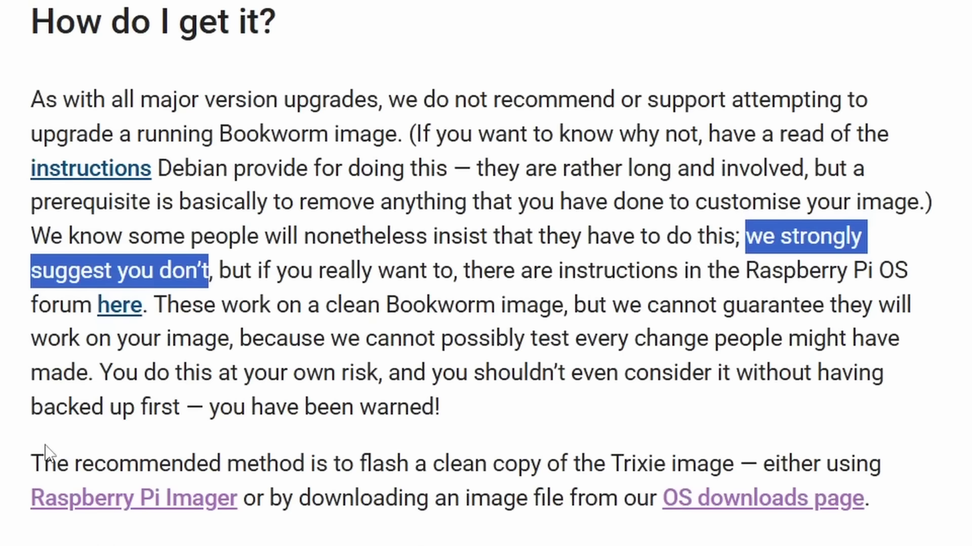
Highlight the final paragraph recommending a clean Trixie image
double_click(38, 460)
drag(89, 455, 642, 471)
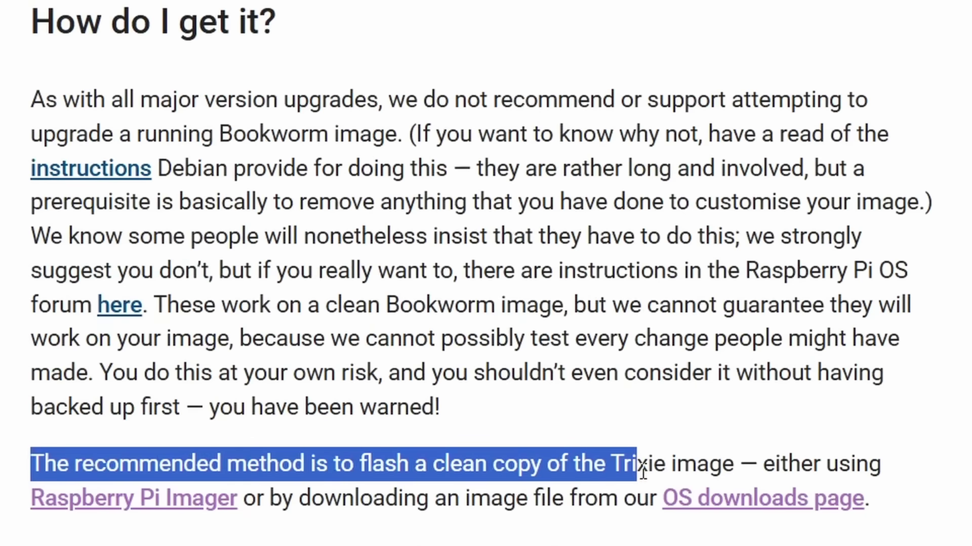
drag(642, 470, 890, 502)
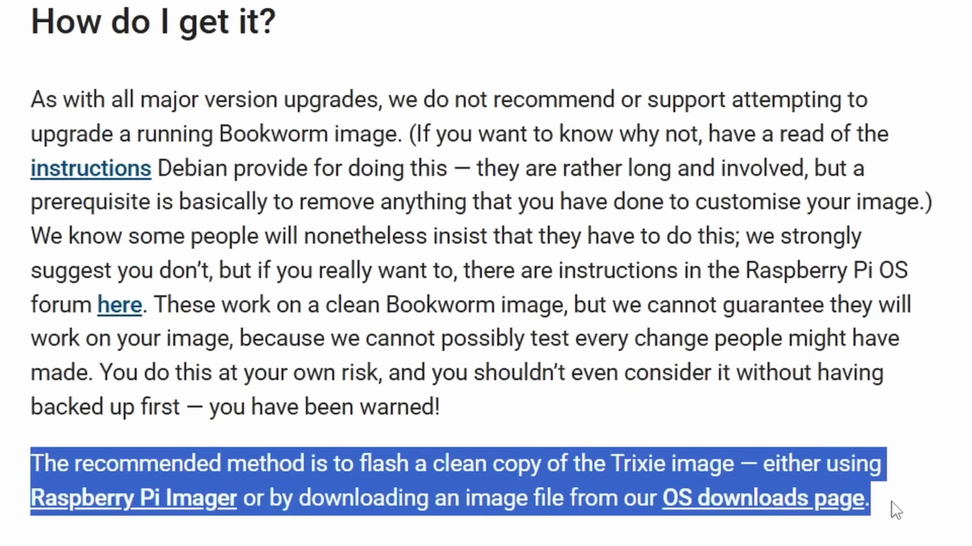